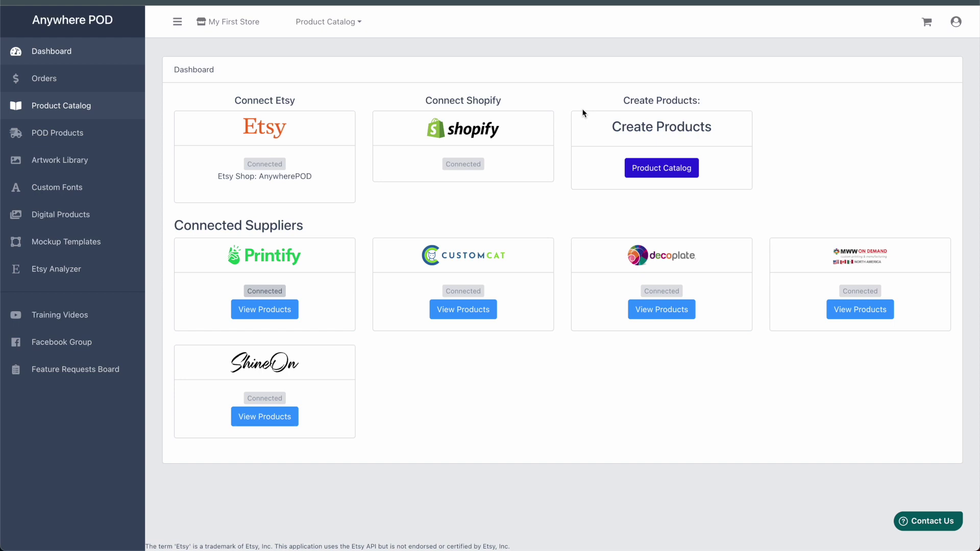
Start designing an Acrylic Ornaments product from the catalog's Ornaments category.
left_click(333, 24)
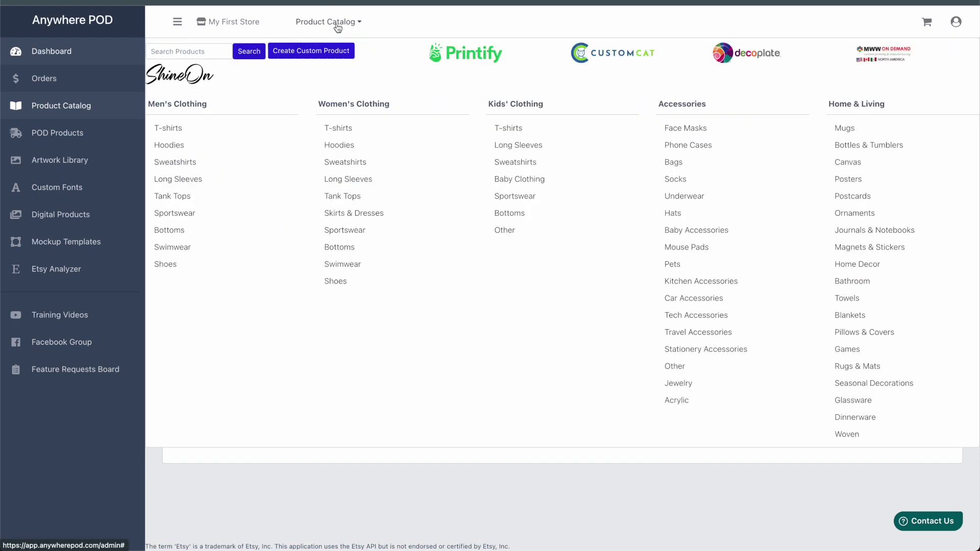
left_click(871, 213)
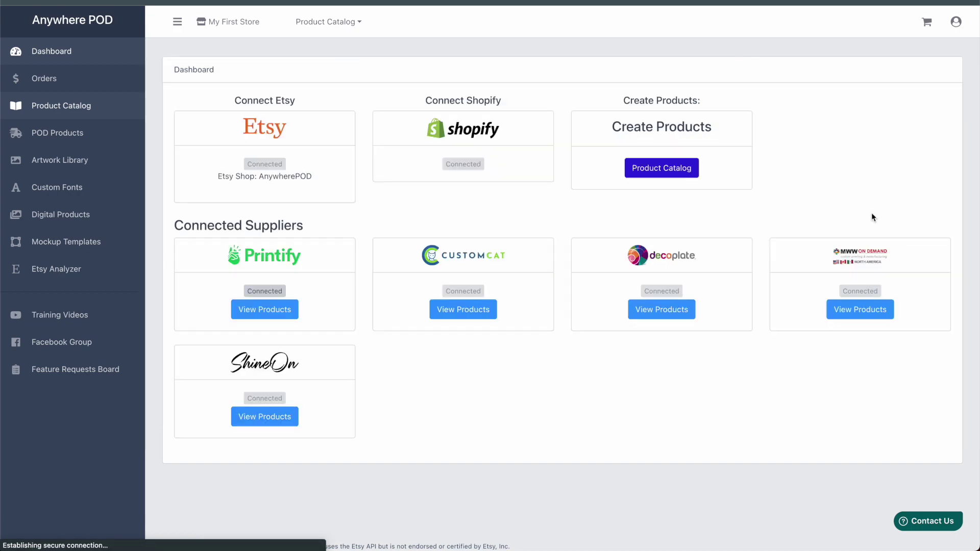
scroll(596, 365, "down", 5)
left_click(596, 365)
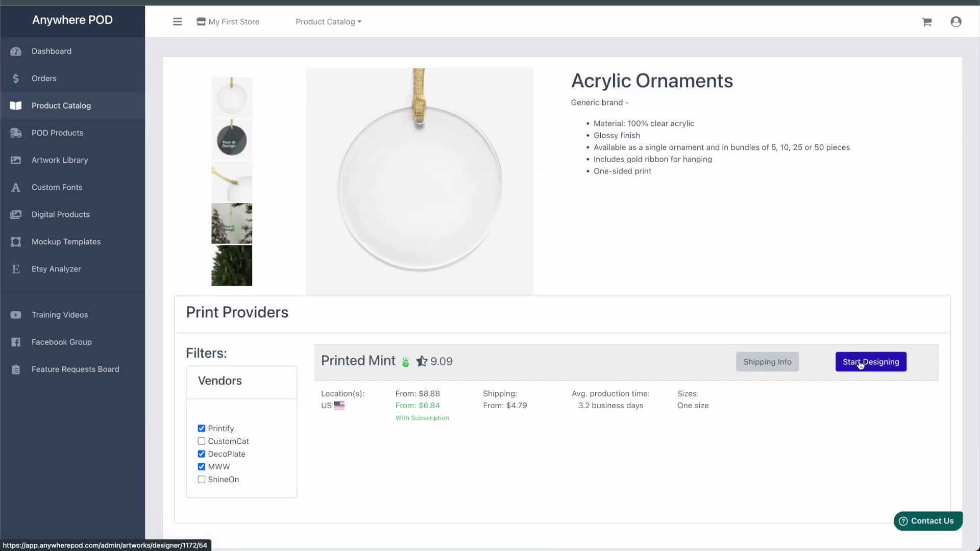
left_click(861, 364)
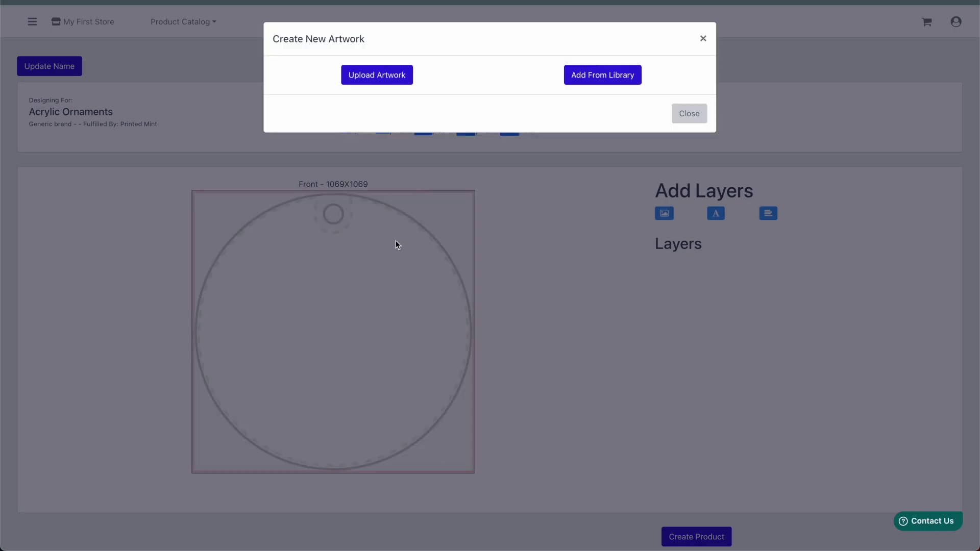
Upload the Christmas Deer artwork, then shrink it and centre it inside the round ornament.
left_click(379, 75)
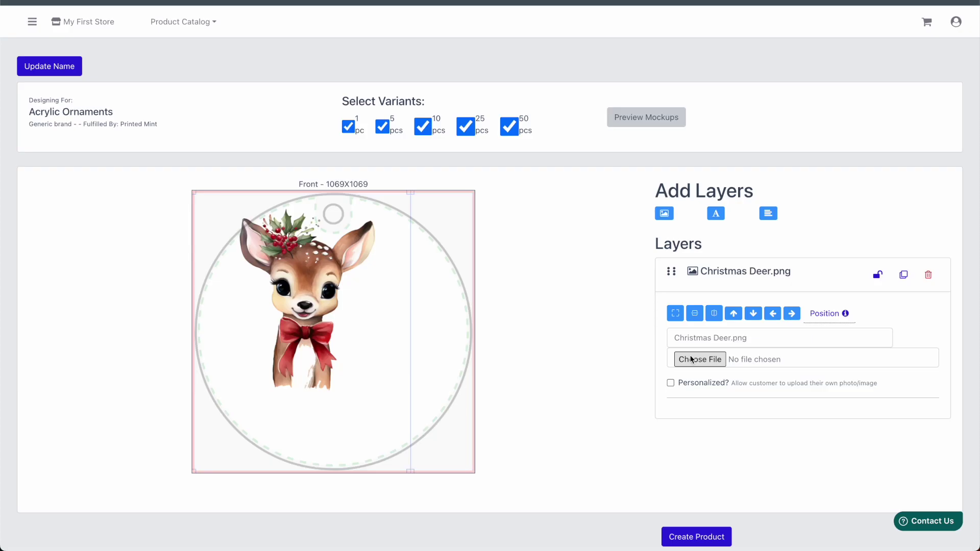
left_click_drag(408, 194, 388, 228)
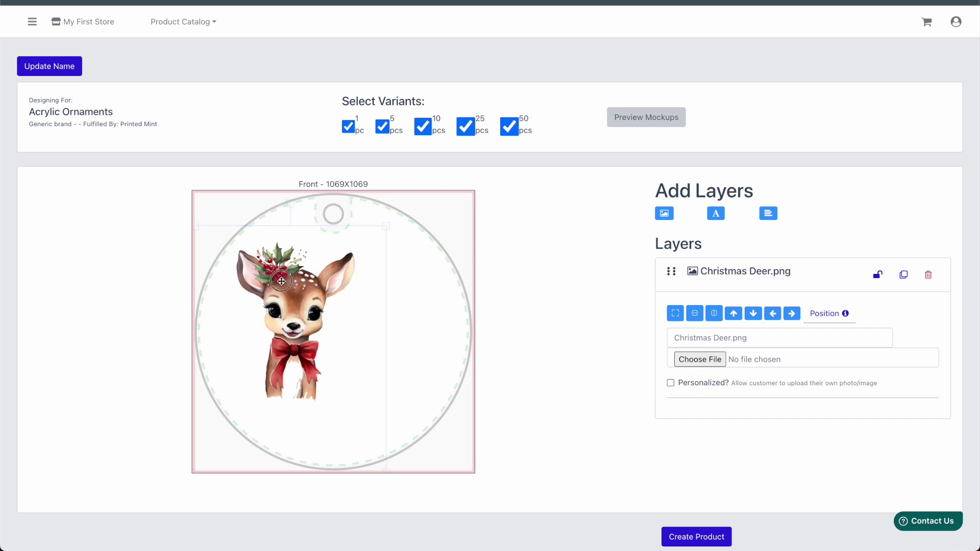
left_click_drag(281, 281, 325, 289)
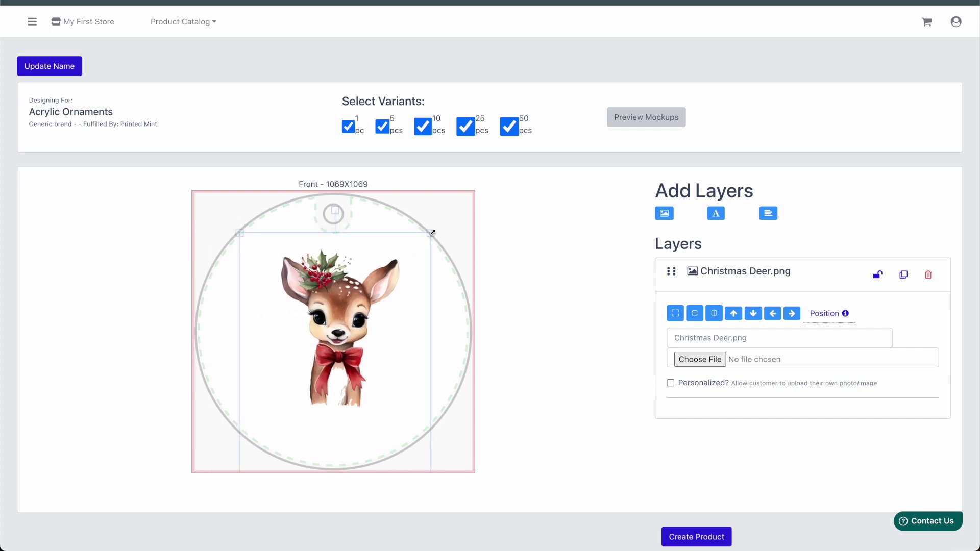
left_click_drag(432, 232, 408, 260)
left_click_drag(327, 335, 337, 322)
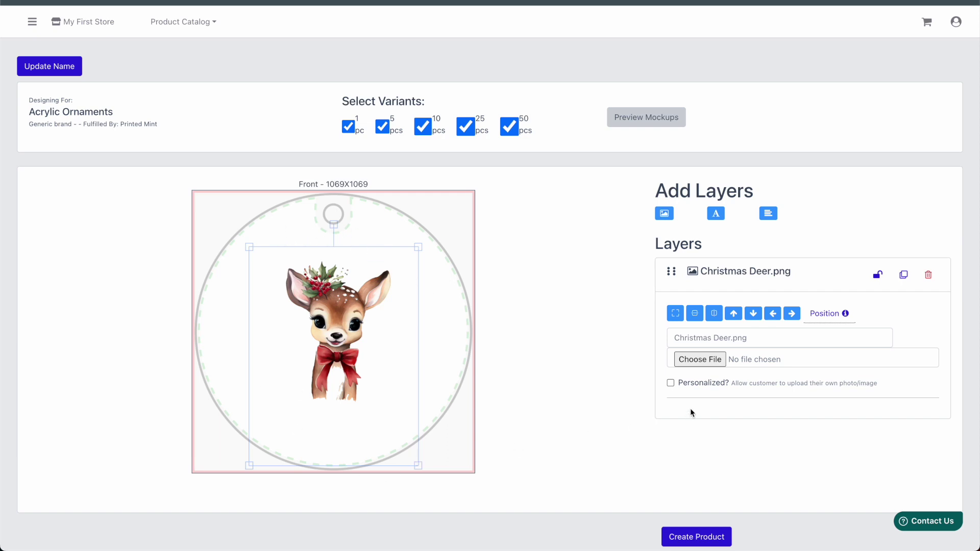
left_click(716, 213)
Add widened 'First Christmas' text above the deer and curve it into an arc.
type("First Christmas")
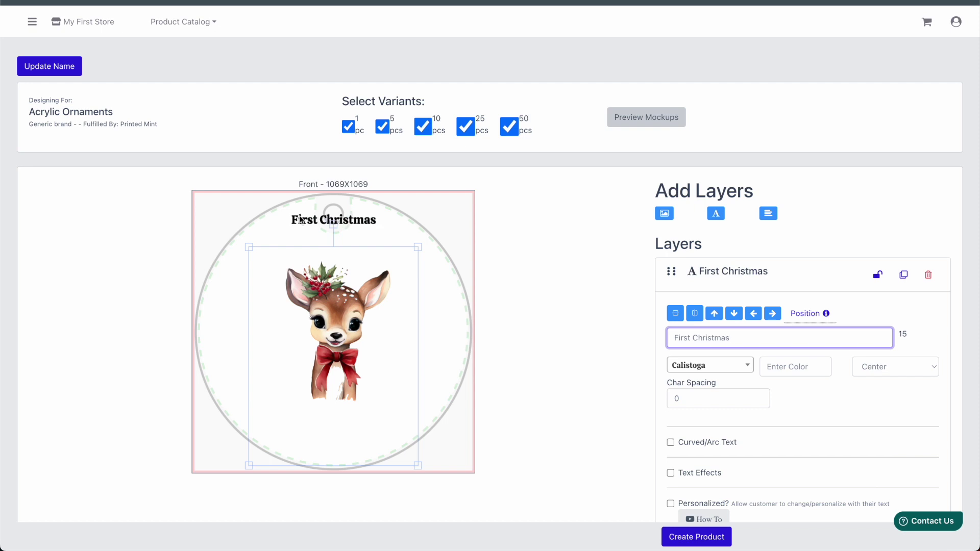
left_click_drag(333, 223, 317, 250)
left_click_drag(381, 250, 446, 275)
left_click(670, 442)
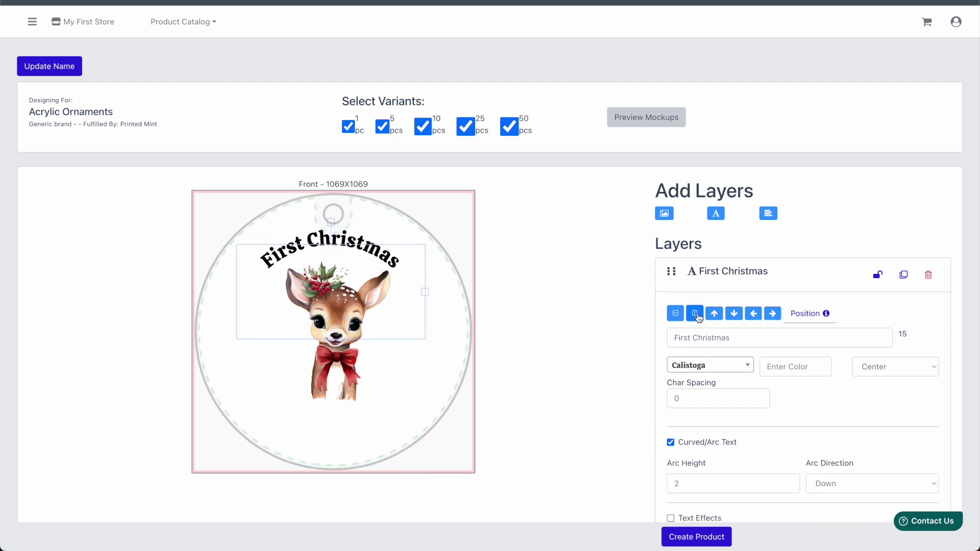
Add a name line and '2023' beneath the deer, then create the product.
left_click(715, 213)
type("Michael")
left_click_drag(356, 231, 422, 421)
left_click(716, 213)
type("2023")
left_click_drag(332, 223, 339, 455)
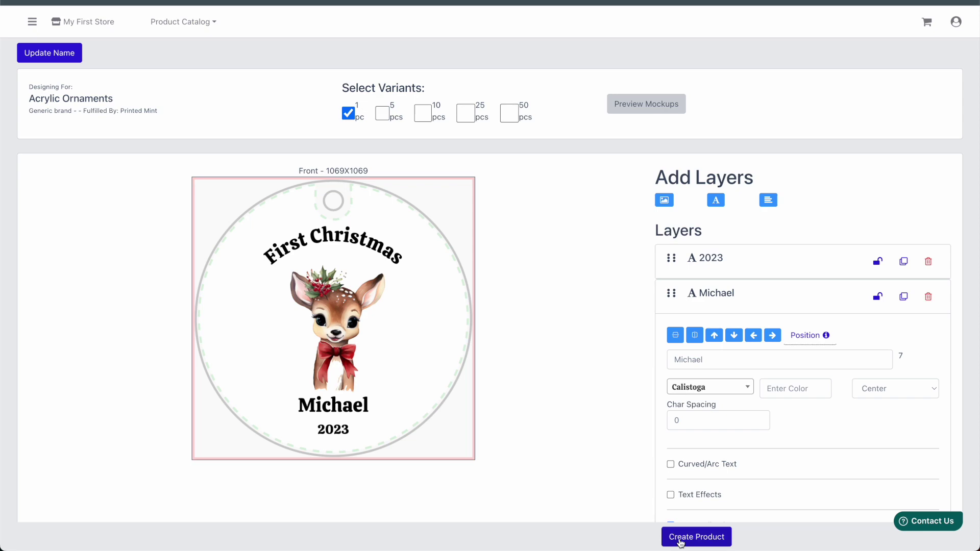
left_click(680, 542)
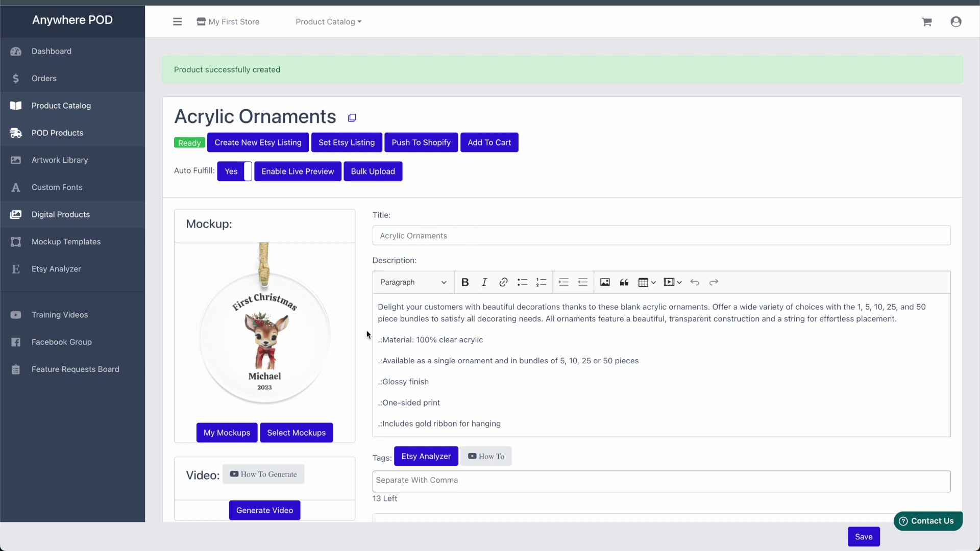
Add Etsy-analyzed tags christmas ornament, first christmas, custom ornament and baby ornament.
scroll(360, 366, "down", 2)
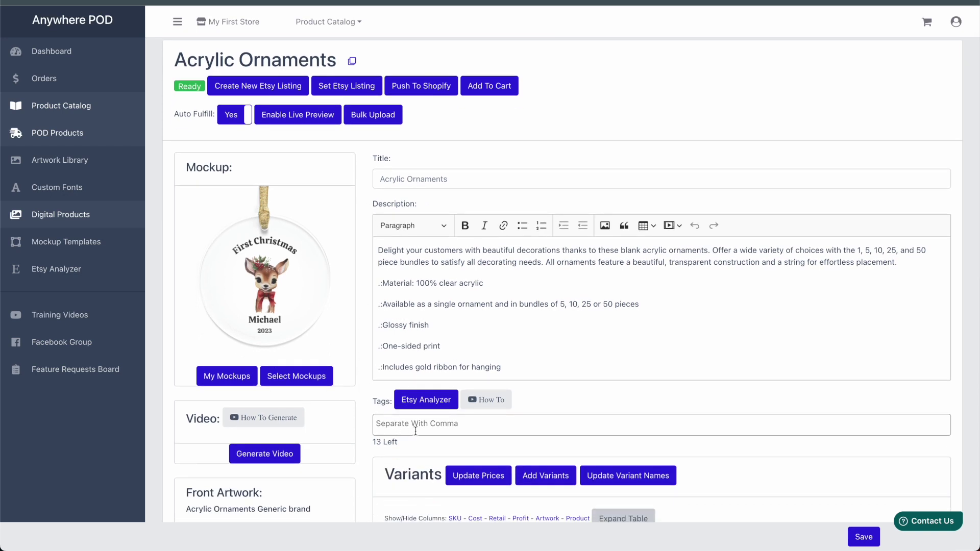
left_click(429, 403)
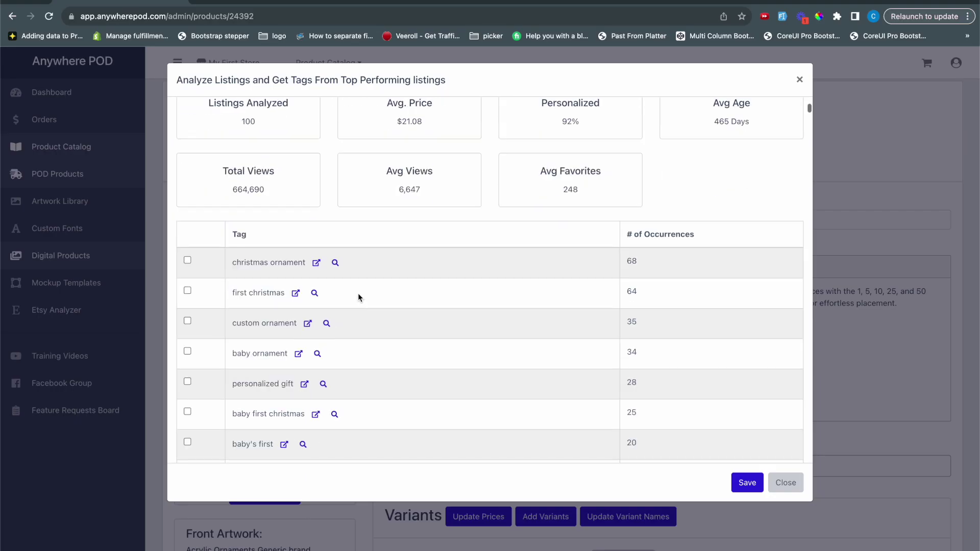
scroll(420, 296, "down", 2)
left_click(187, 184)
left_click(188, 215)
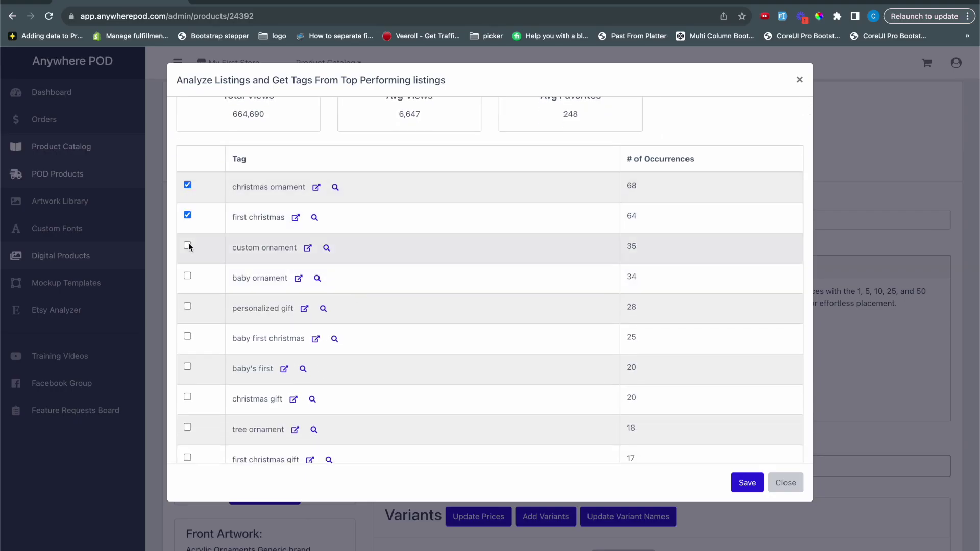
left_click(187, 245)
left_click(187, 276)
left_click(748, 441)
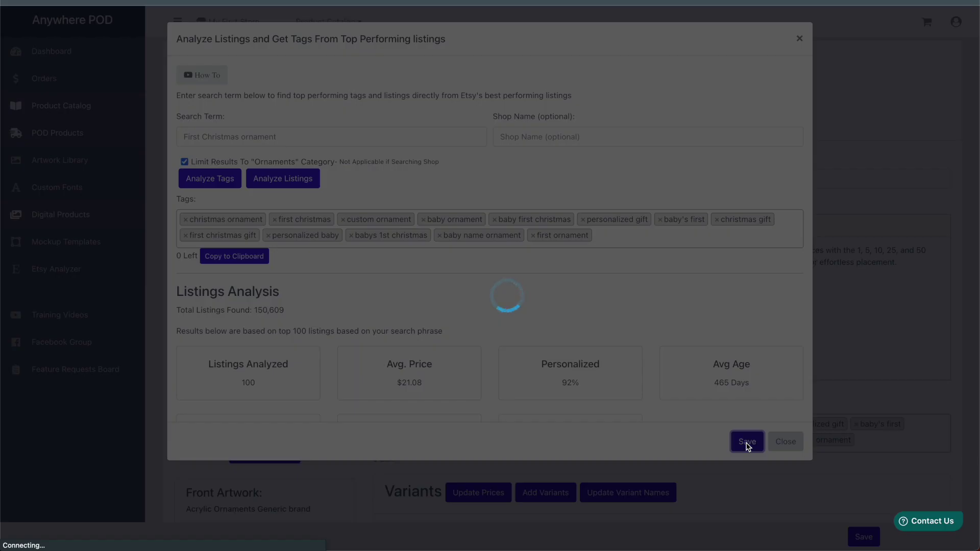
Change the variant's retail price from 17.76 to 20.00 and save the product.
scroll(679, 381, "down", 6)
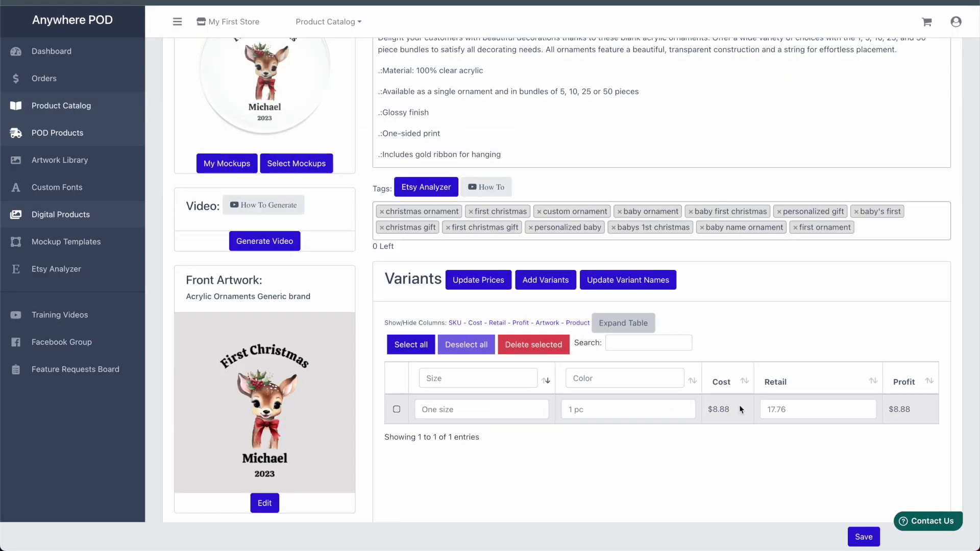
left_click(805, 407)
type("20.00")
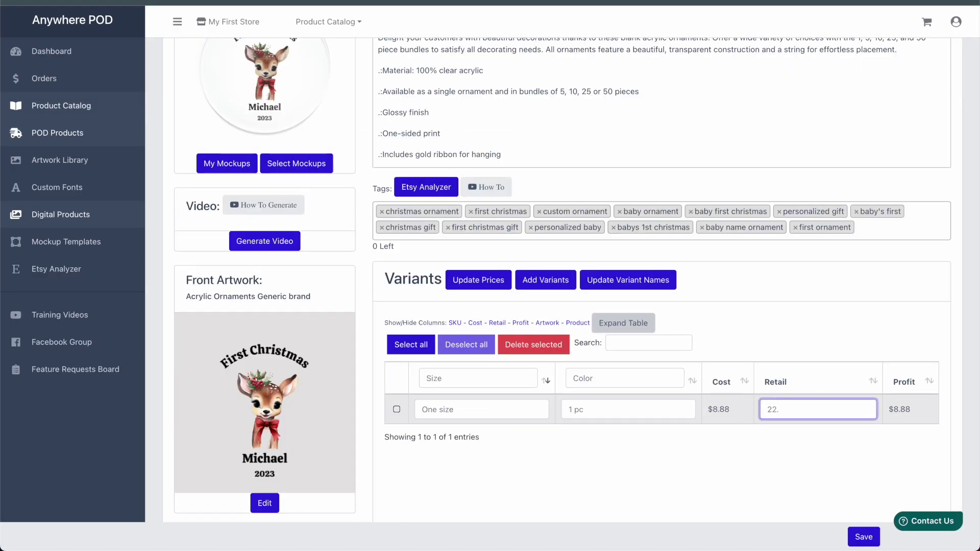
key("Return")
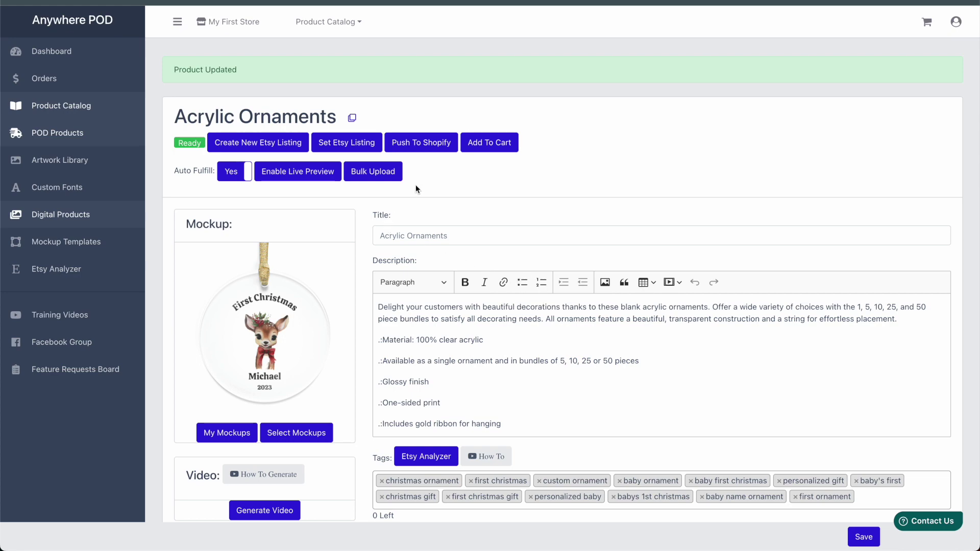
Bulk-upload Christmas Giraffe, Packages and Trees artworks, keeping 'Acrylic Ornaments' appended to each title.
left_click(380, 175)
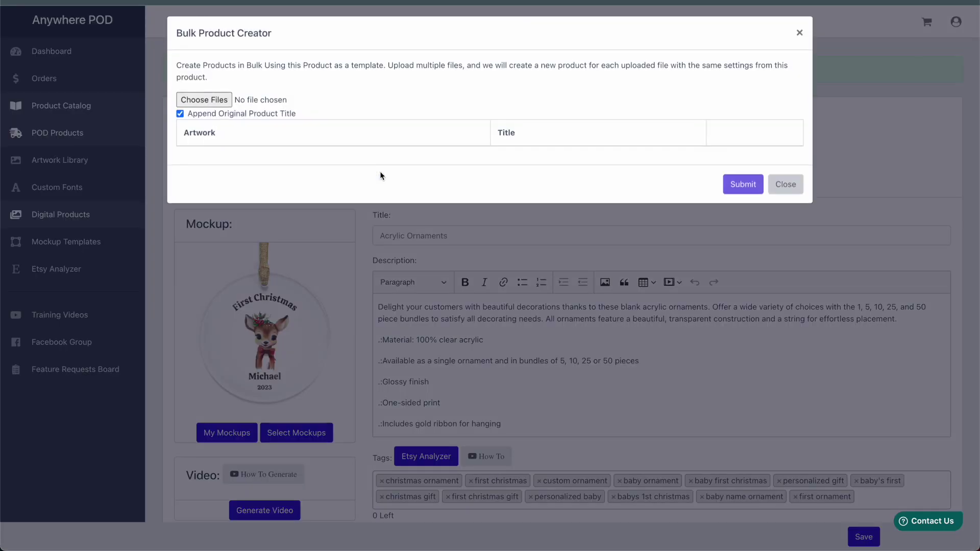
left_click(207, 104)
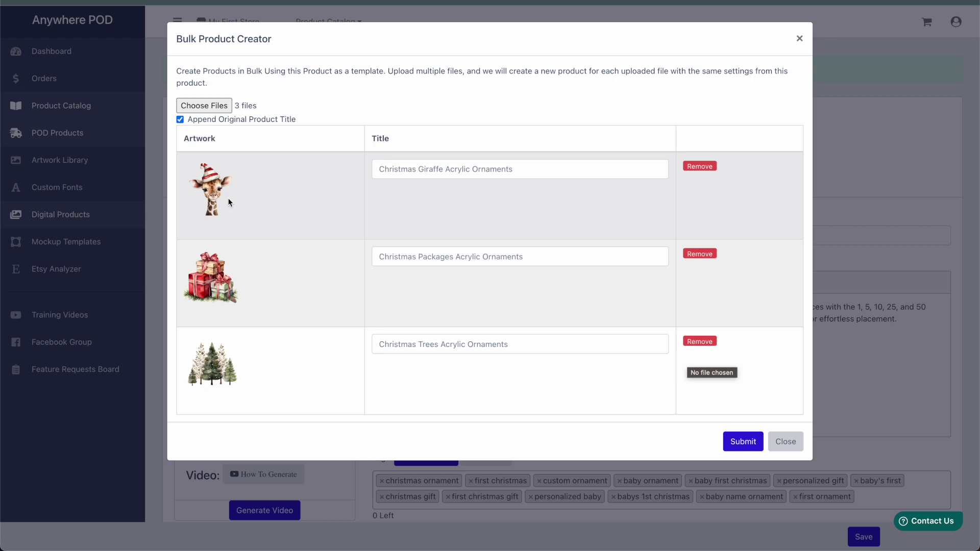
left_click_drag(443, 169, 354, 175)
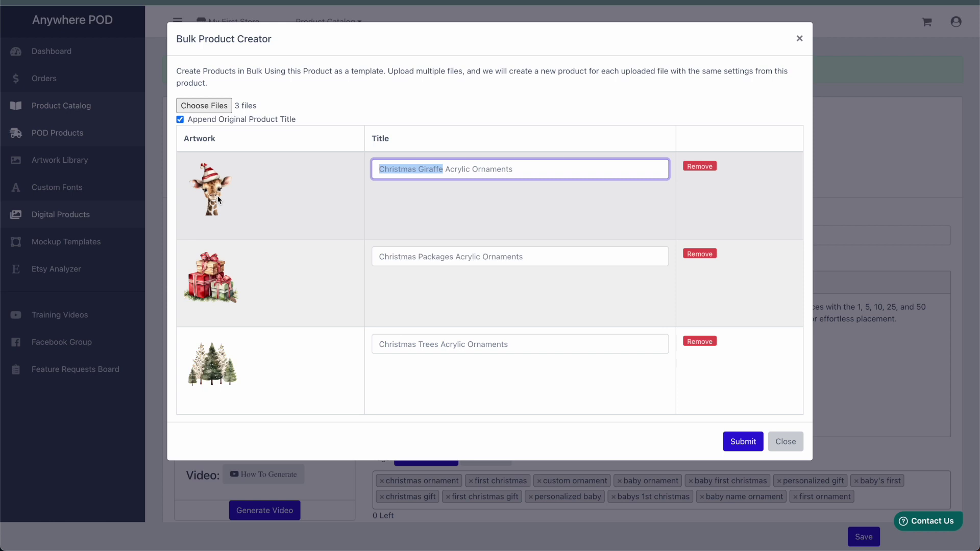
left_click(180, 120)
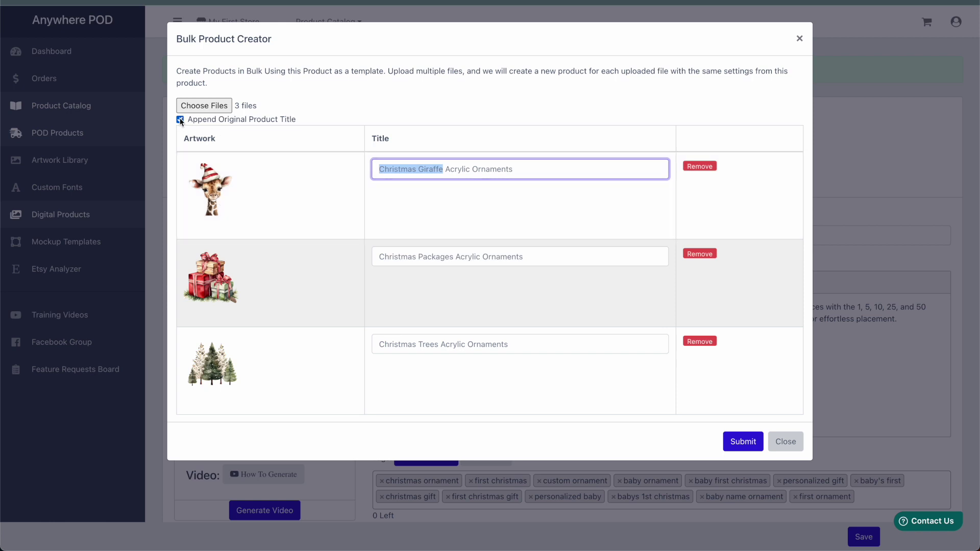
left_click(180, 119)
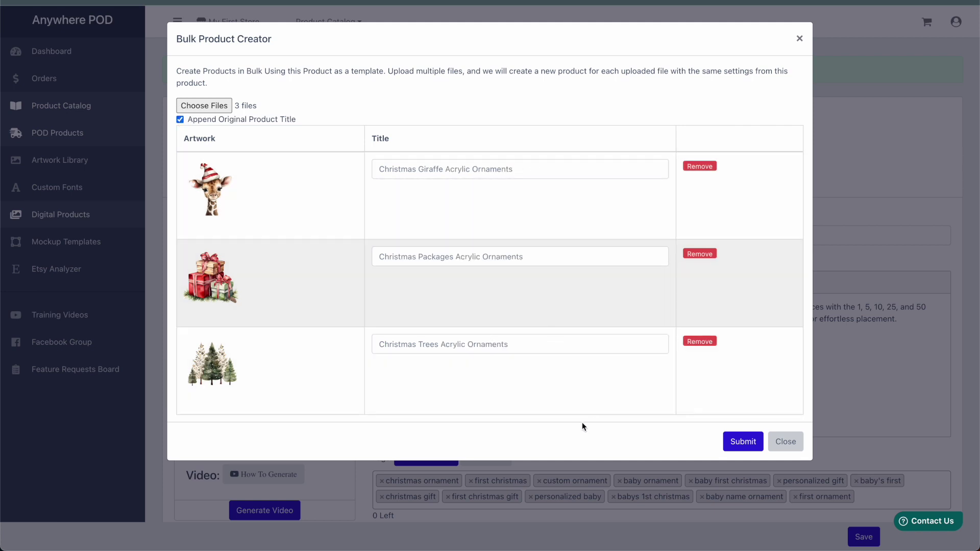
left_click(739, 442)
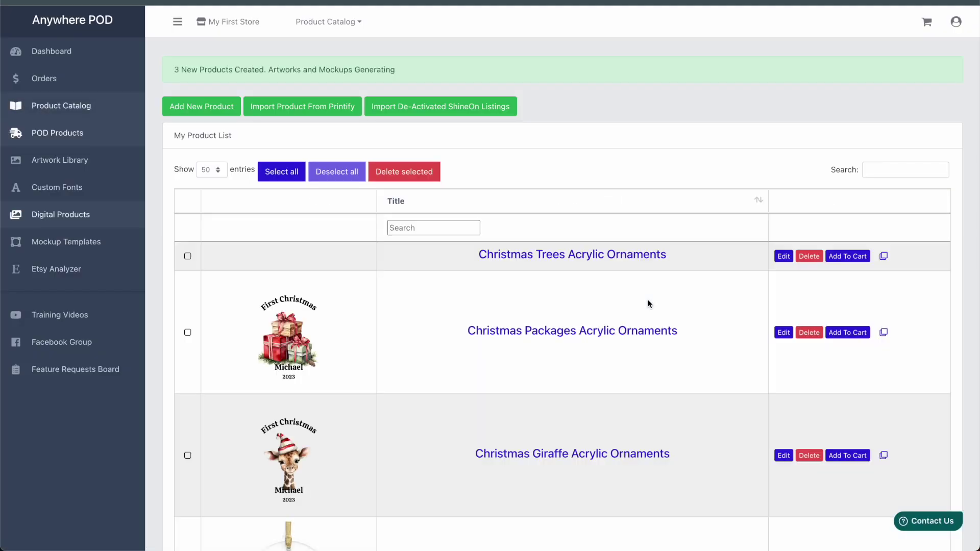
Wait for the new products' mockups, then open the Christmas Giraffe Acrylic Ornaments product.
scroll(646, 304, "down", 2)
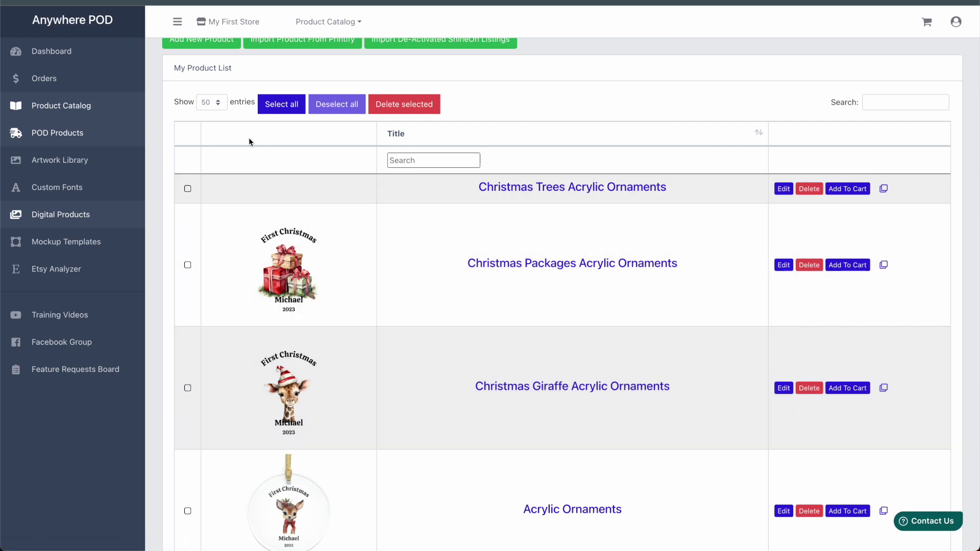
scroll(329, 387, "down", 1)
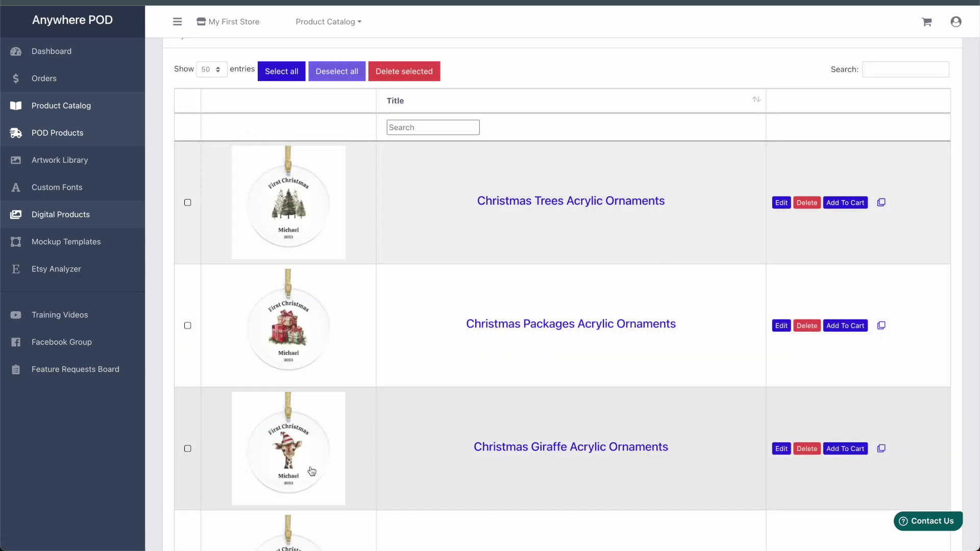
left_click(284, 448)
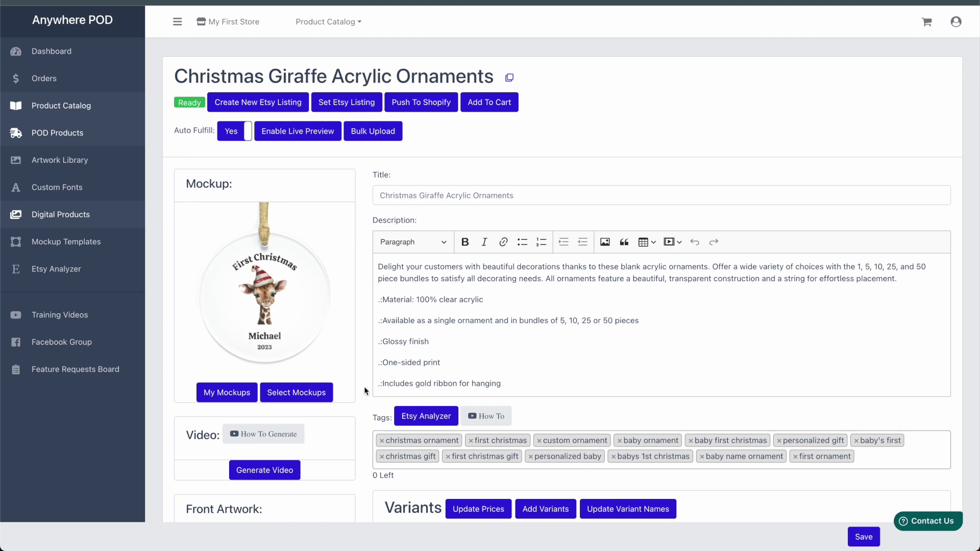
Scroll the Christmas Giraffe product page to check its description, tags and 22.99 retail price.
scroll(364, 389, "down", 3)
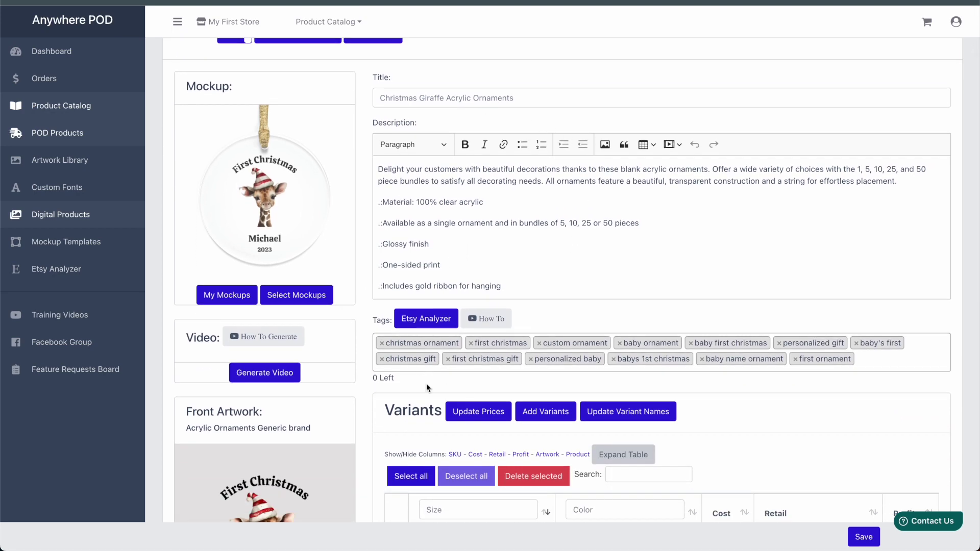
scroll(398, 359, "down", 5)
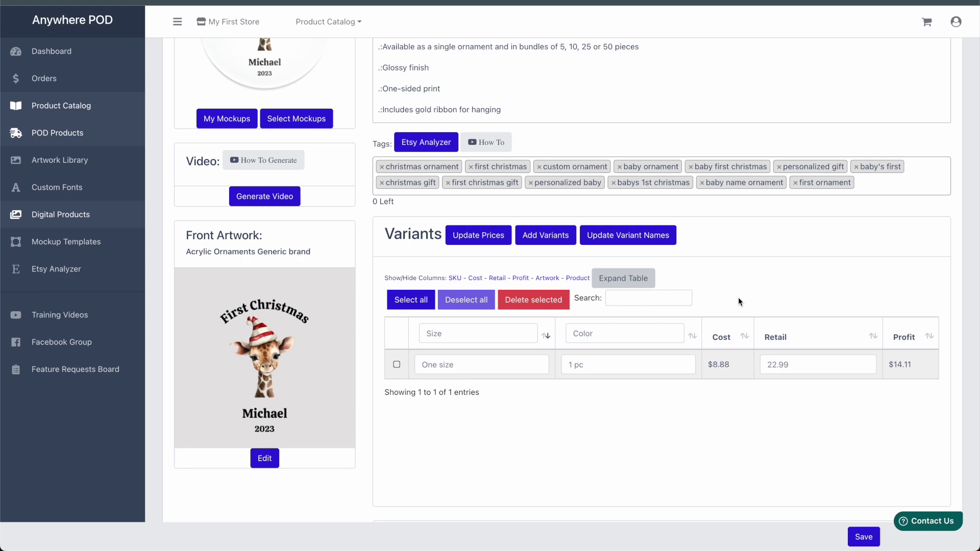
scroll(738, 298, "up", 5)
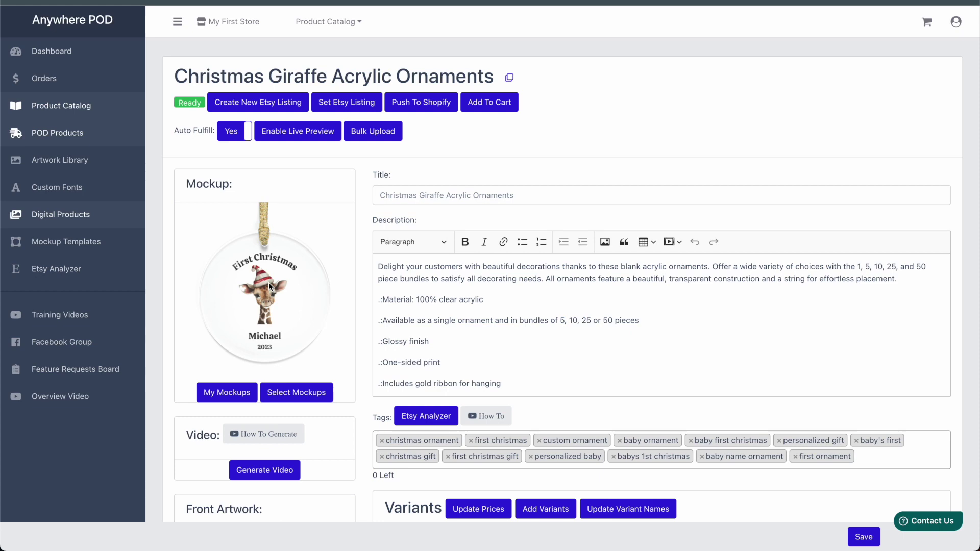
scroll(268, 282, "down", 5)
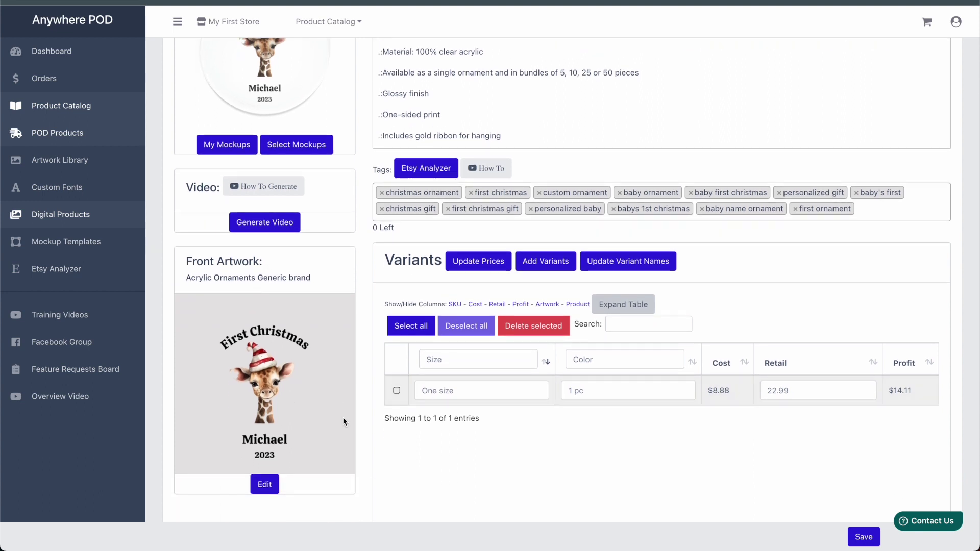
scroll(738, 298, "up", 1)
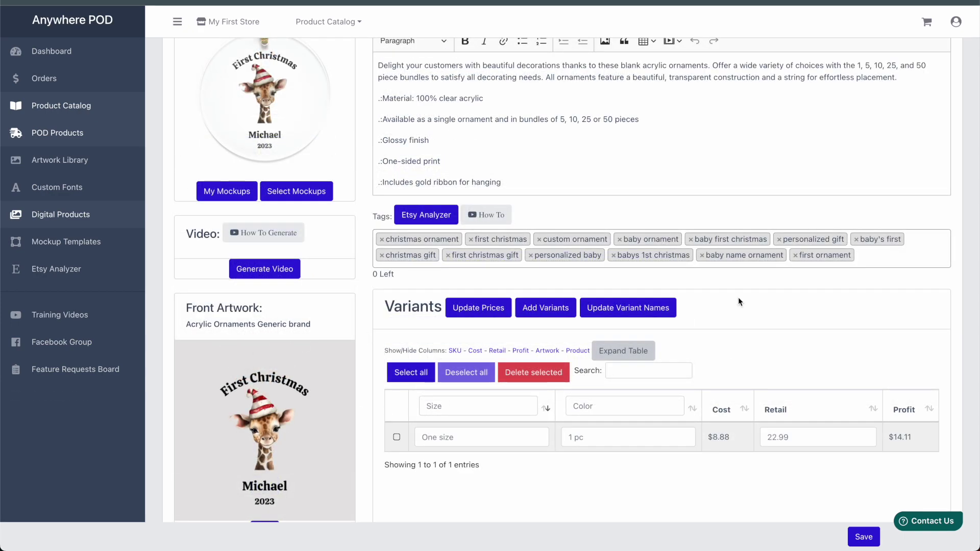